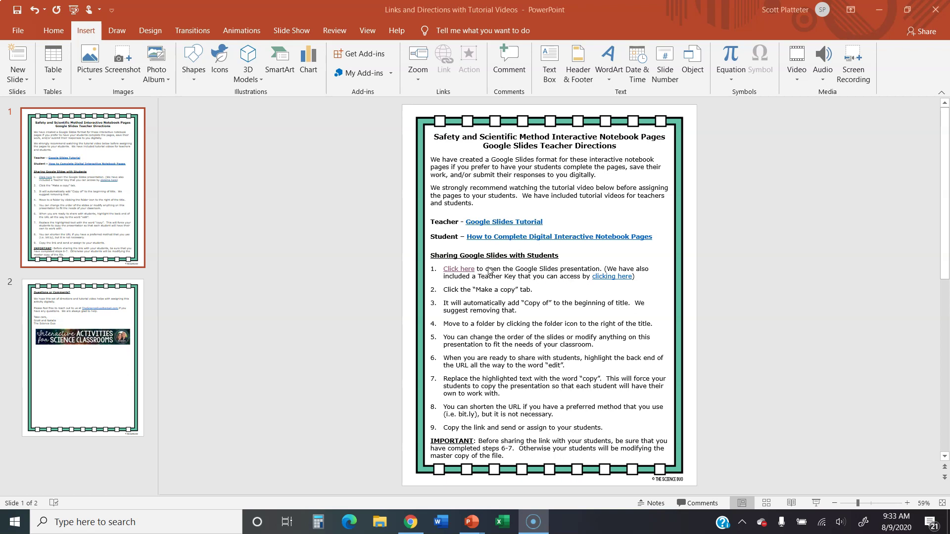
Follow the notebook link, move its copy page into a maximized window, and make a personal copy
click(461, 273)
ctrl+click(460, 271)
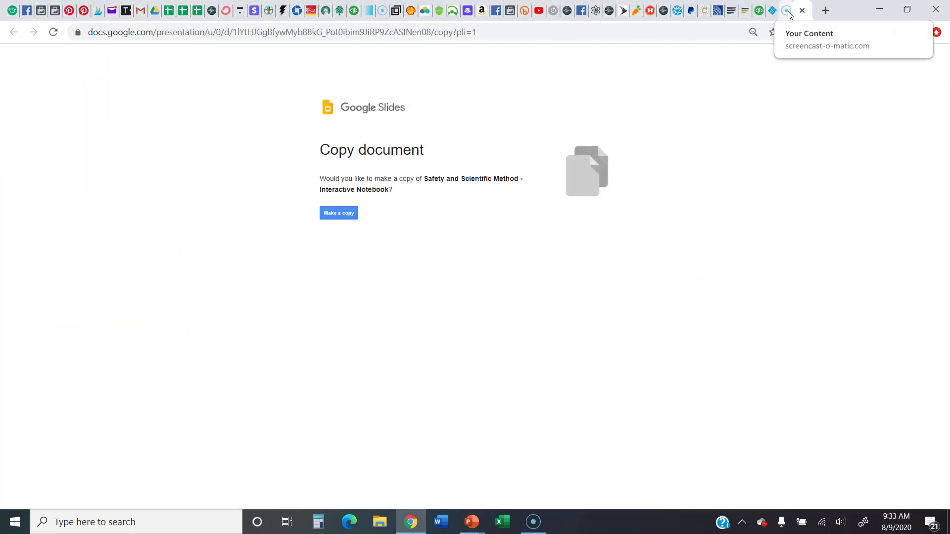
drag(788, 13, 792, 51)
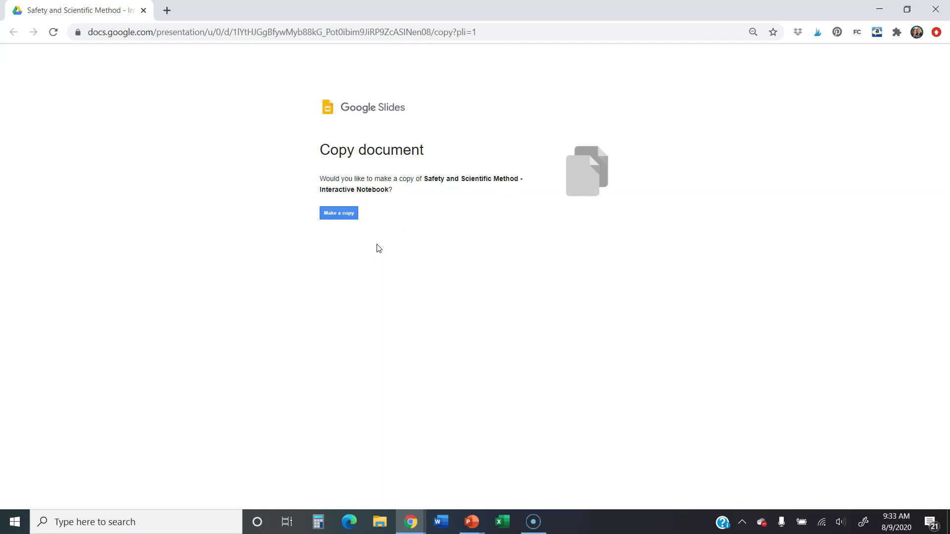
click(339, 217)
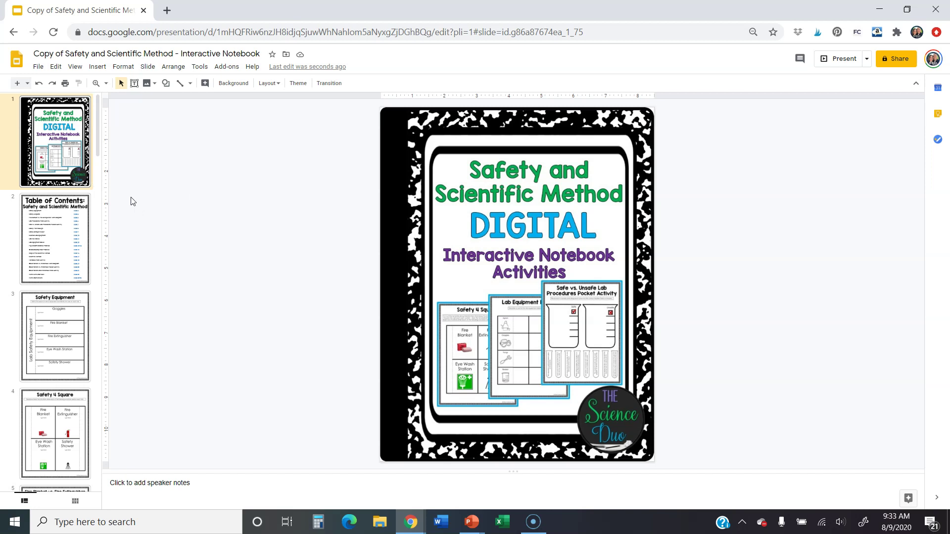
Show slide 2, the copy's Table of Contents listing each activity
click(73, 233)
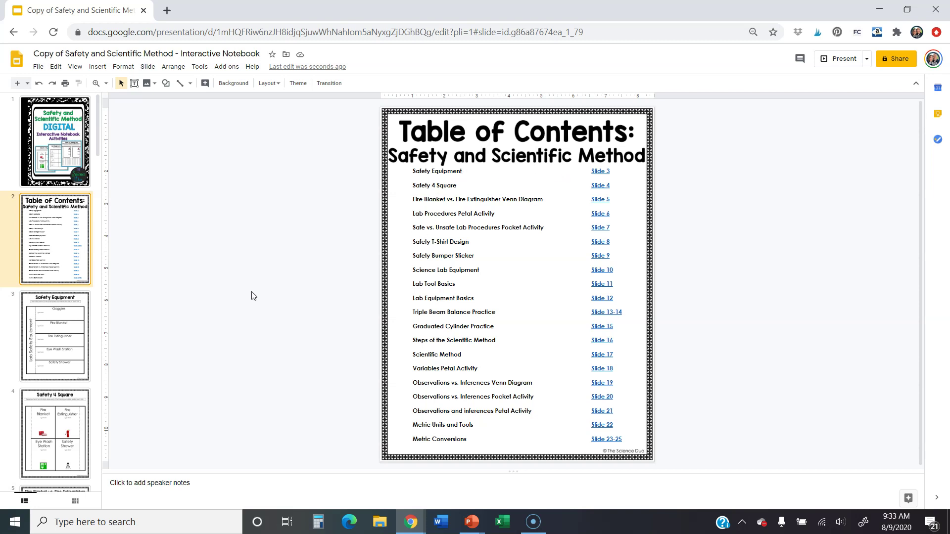
click(68, 358)
key(Down)
key(Down)
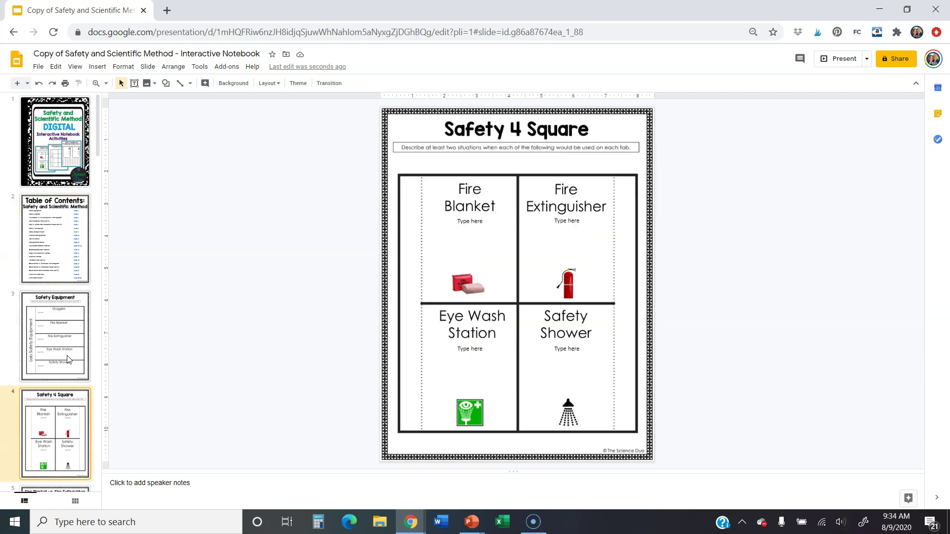
key(Down)
key(Down)
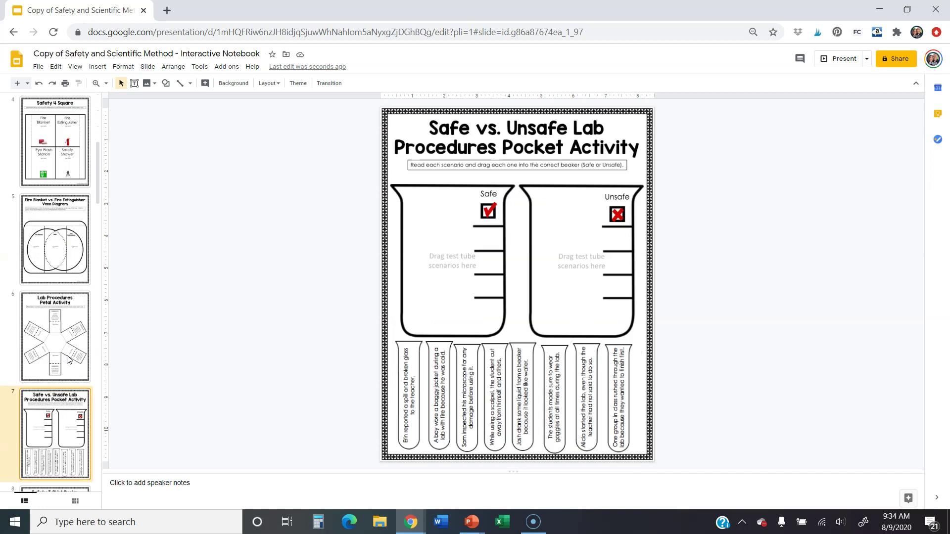
key(Down)
key(Down)
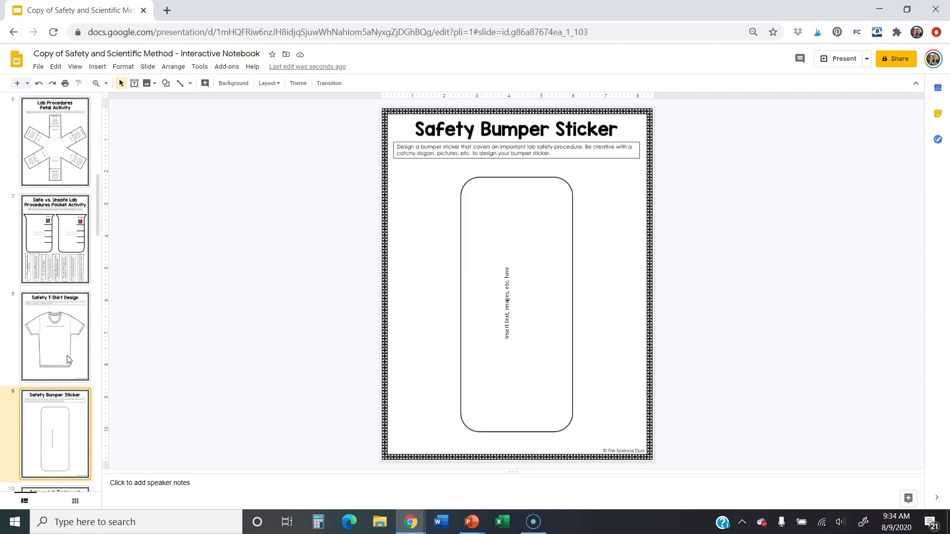
key(Down)
key(Down)
key(Down)
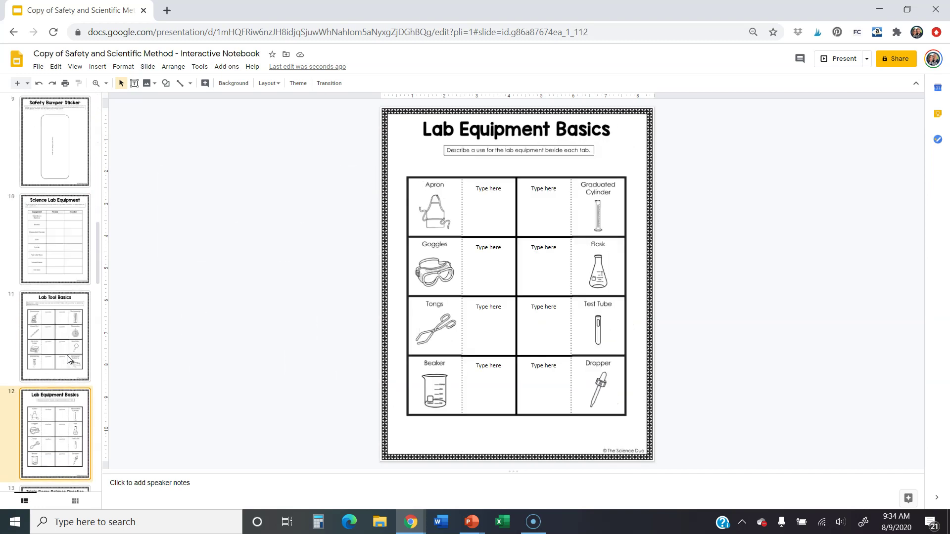
key(Down)
key(Down)
key(Down)
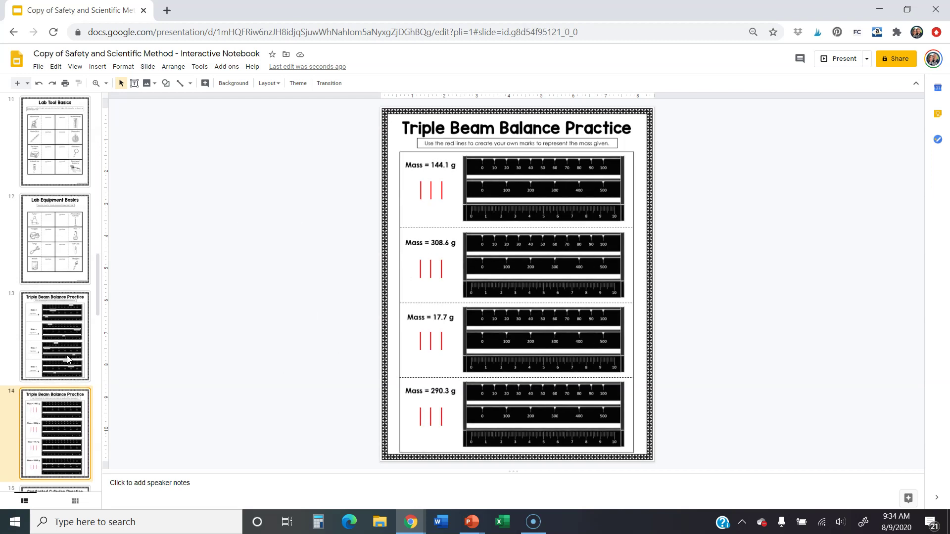
key(Down)
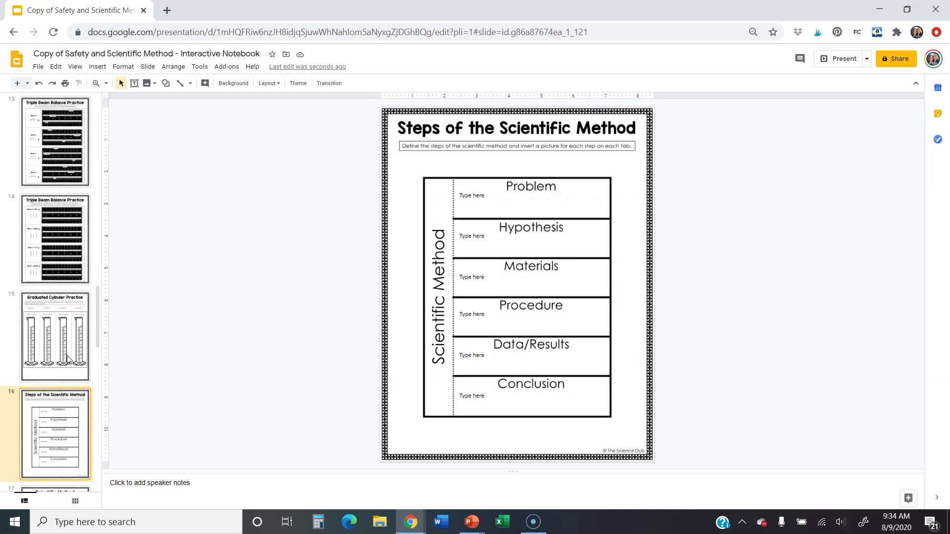
key(Down)
key(Down)
key(Down)
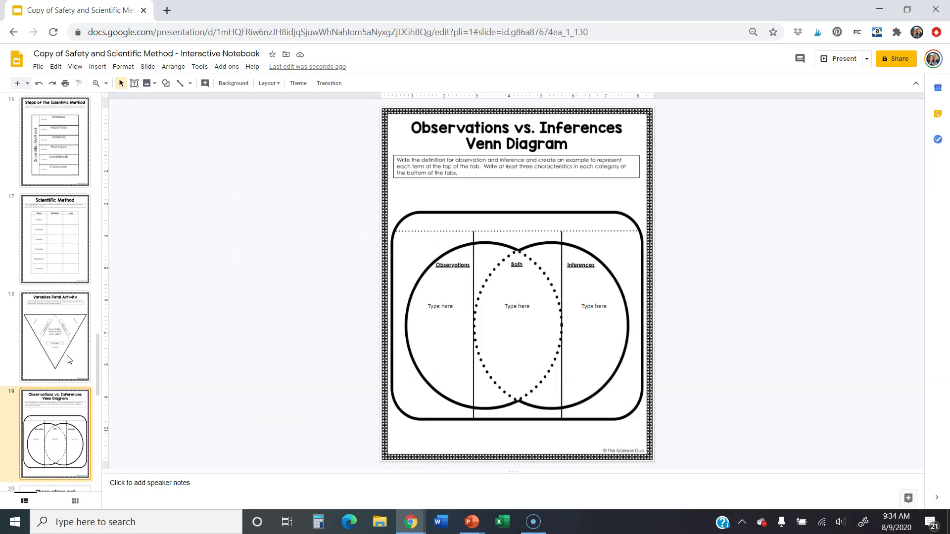
key(Down)
key(Down)
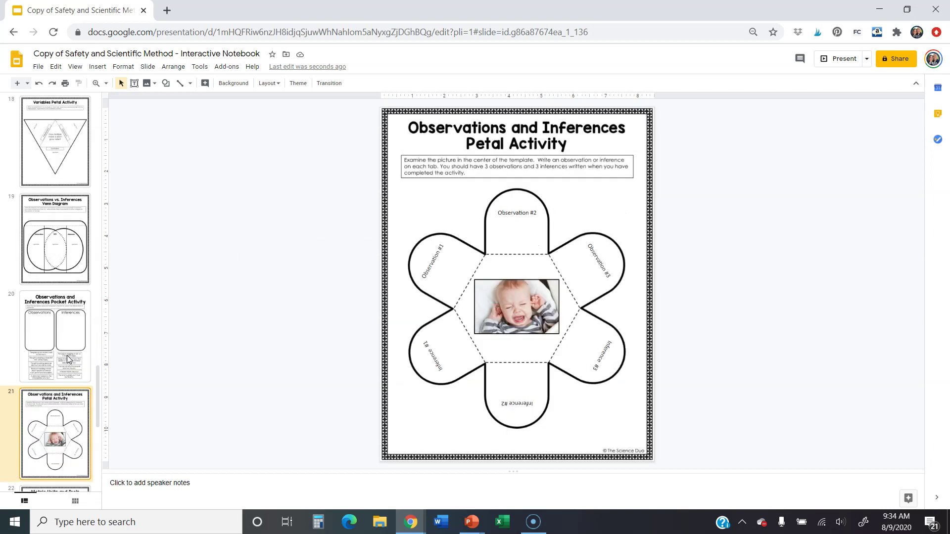
key(Down)
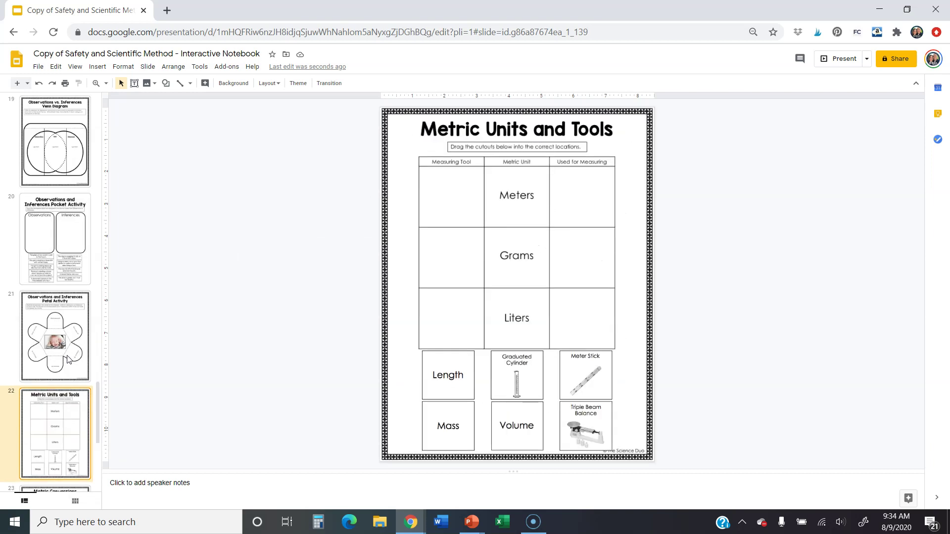
key(Down)
key(Down)
key(Down)
key(Up)
key(Up)
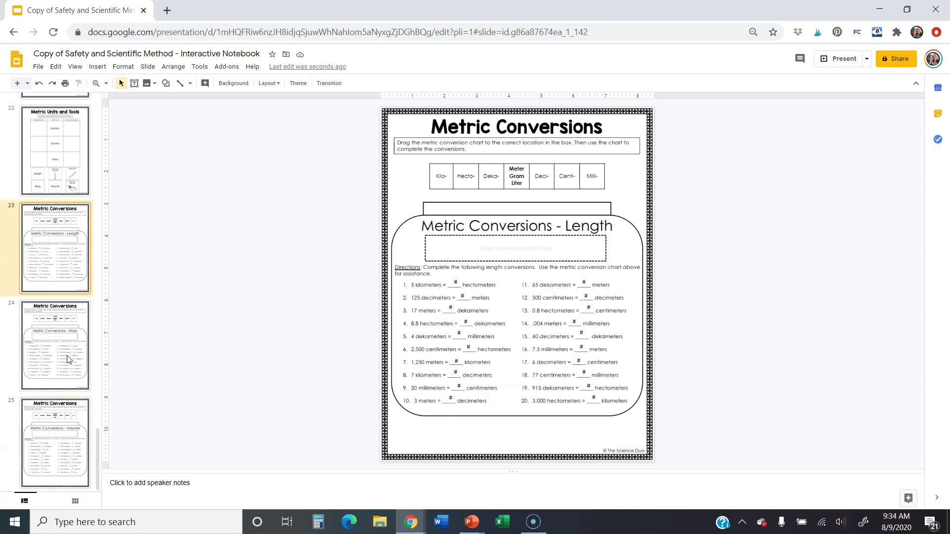
key(Up)
key(Up)
key(Up)
key(Up)
key(Up)
key(Up)
key(Up)
key(Up)
key(Up)
key(Up)
key(Up)
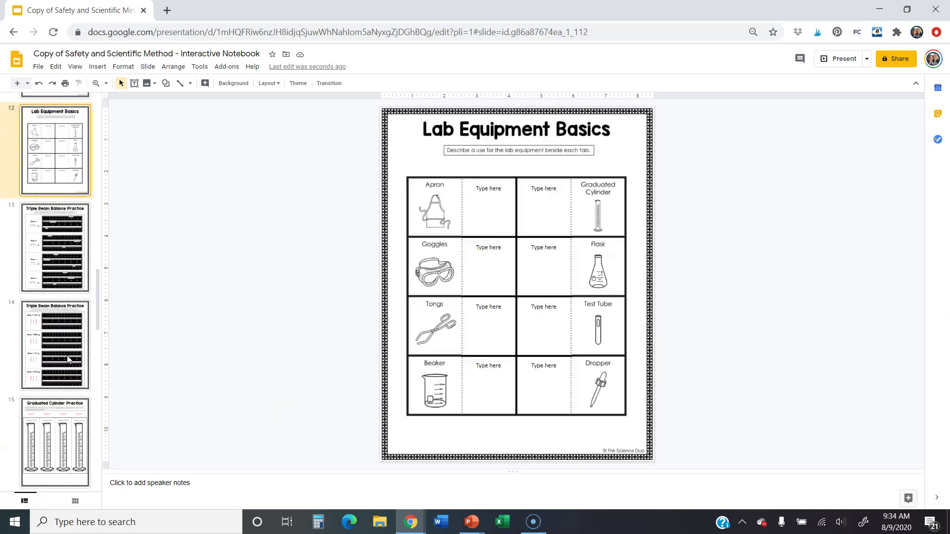
key(Up)
key(Up)
key(Up)
key(Up)
key(Up)
key(Up)
key(Up)
key(Up)
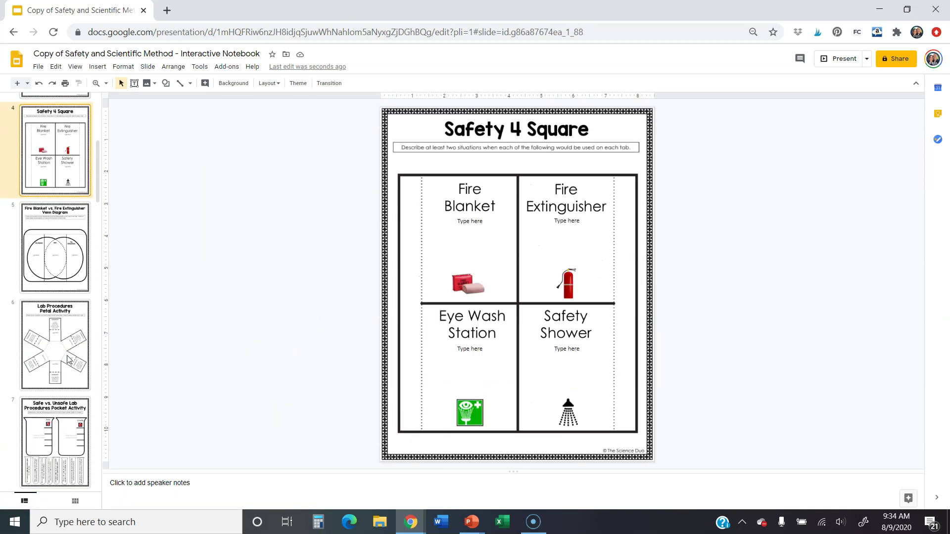
key(Up)
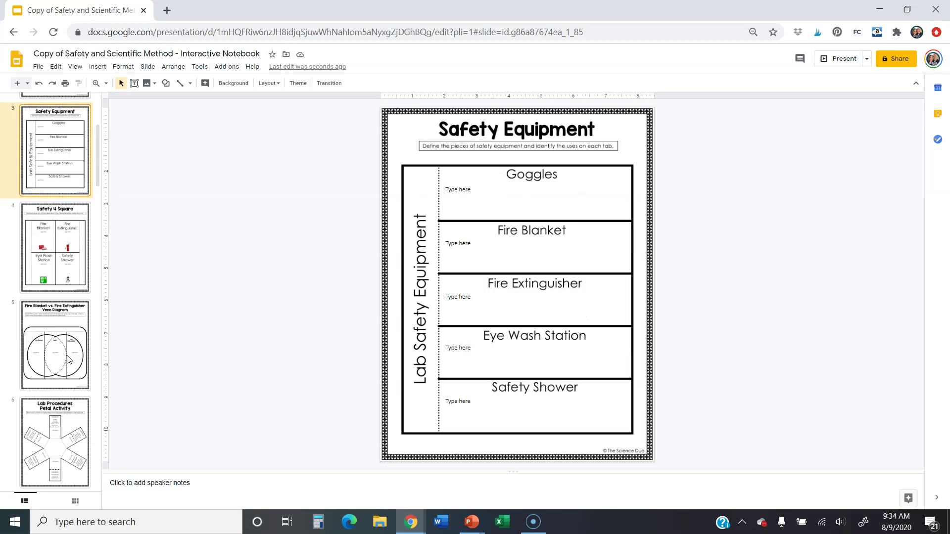
key(Up)
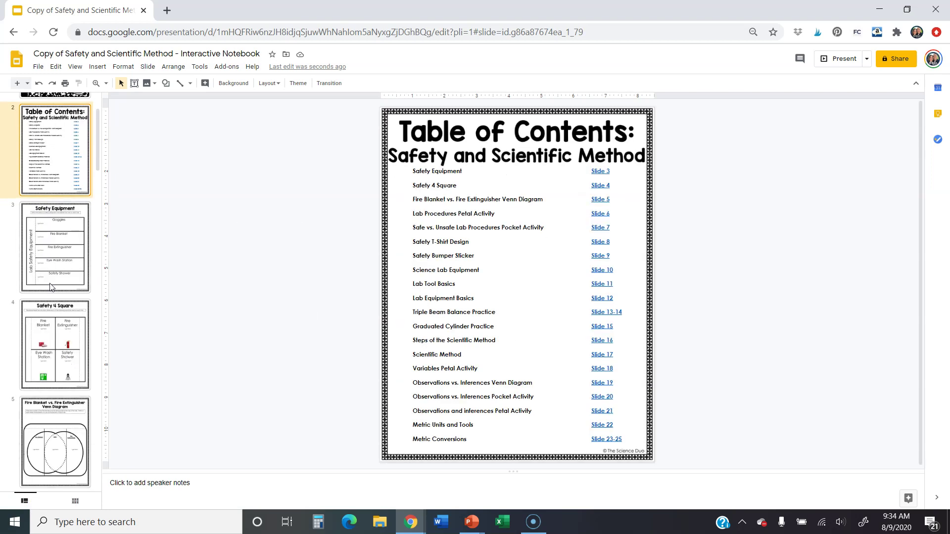
Page through Safety Equipment and Safety 4 Square to the Fire Blanket vs. Fire Extinguisher Venn slide
click(58, 269)
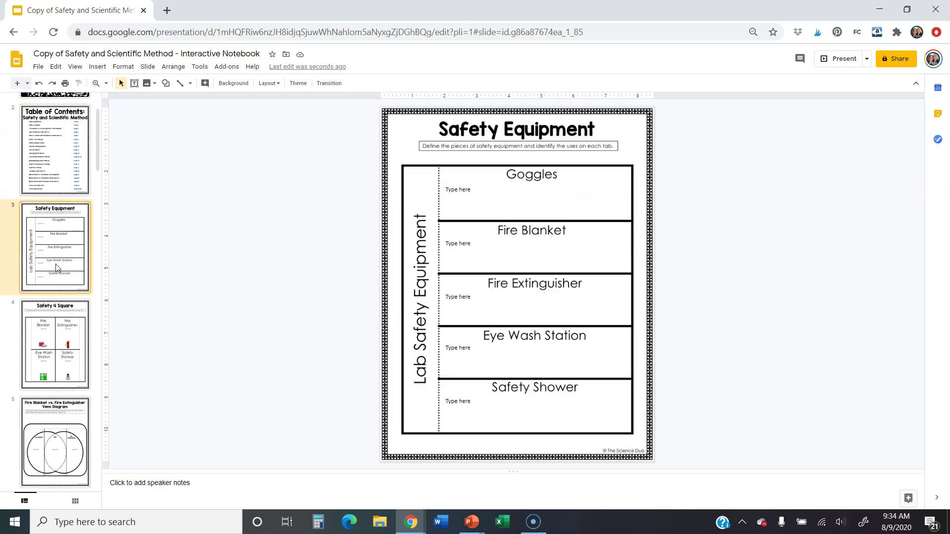
click(466, 193)
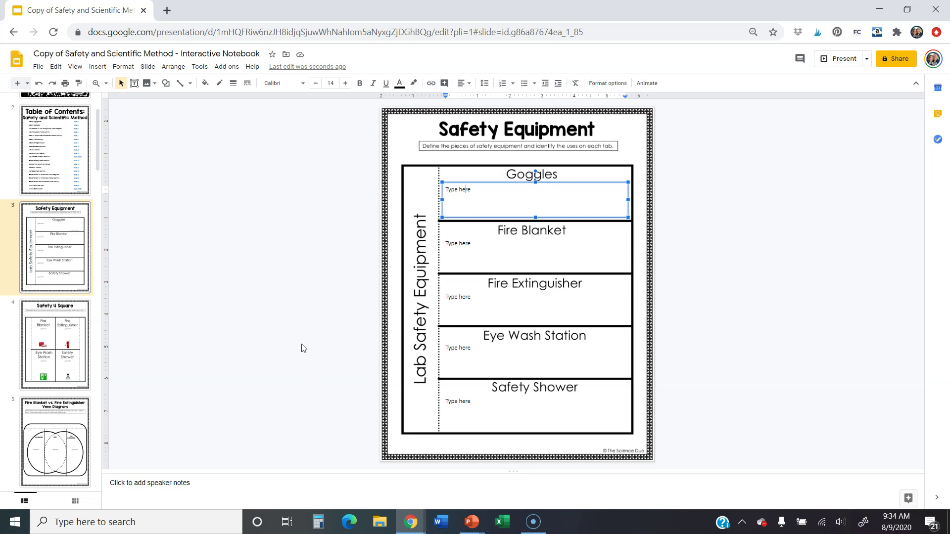
click(63, 354)
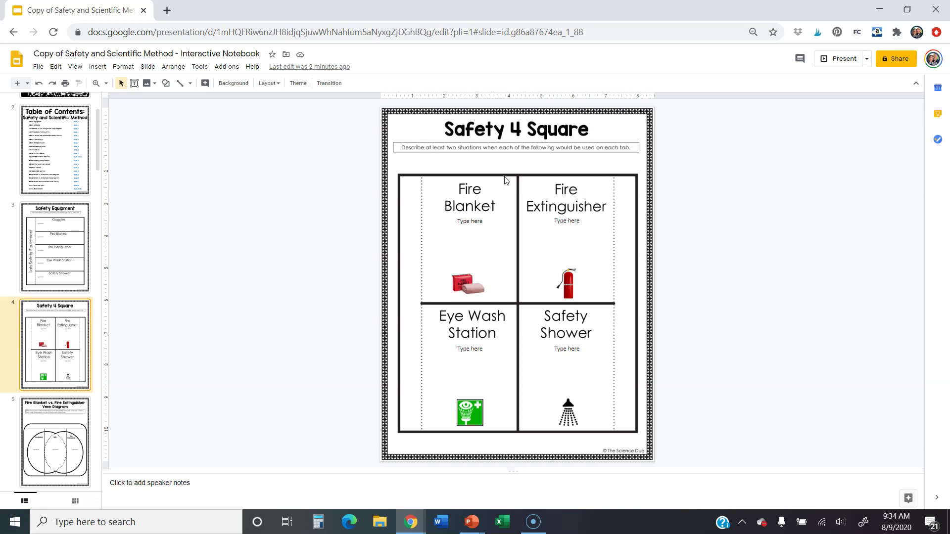
click(69, 449)
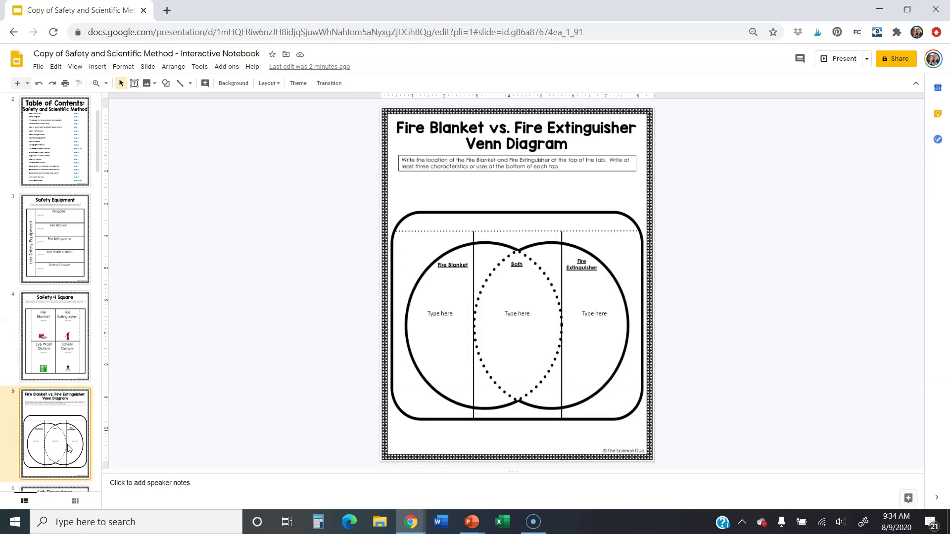
On slide 7, drag the spill-and-broken-glass test tube into the Safe beaker
key(Down)
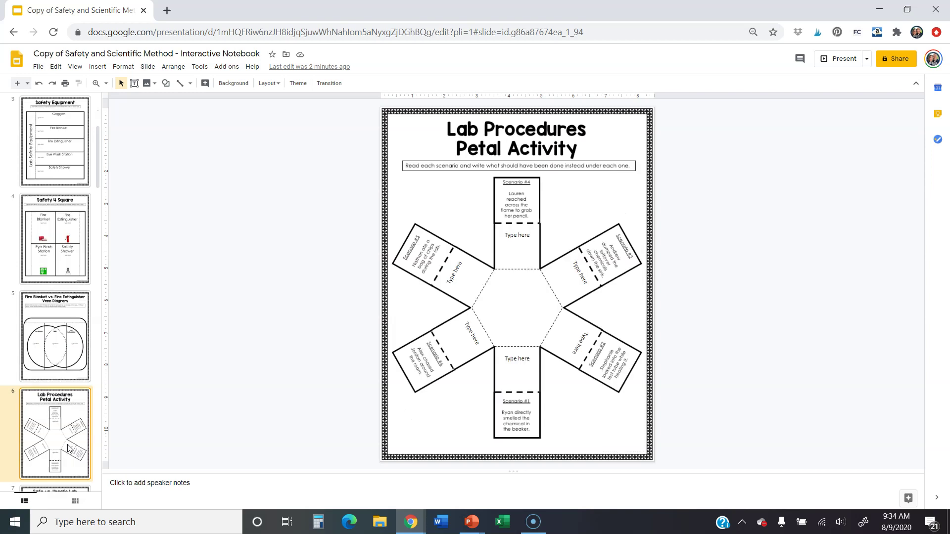
key(Down)
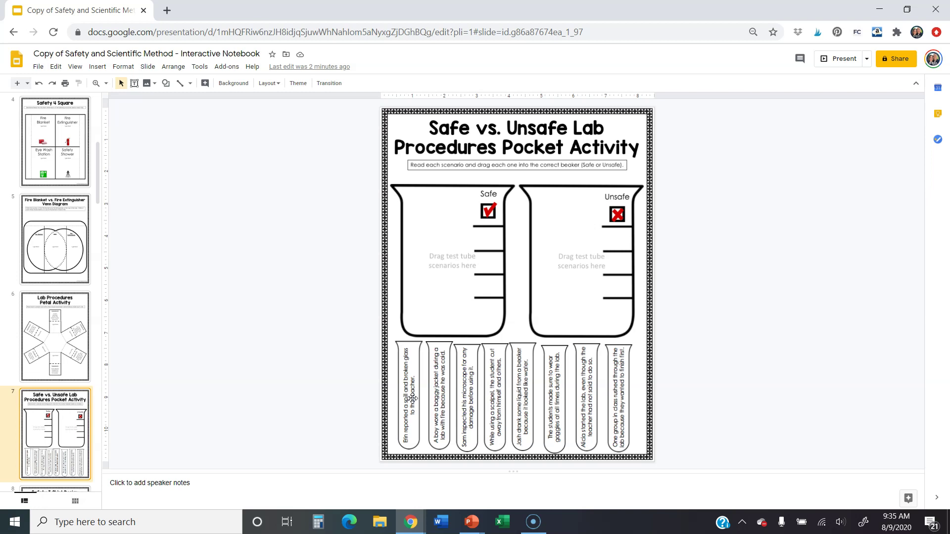
drag(412, 398, 429, 274)
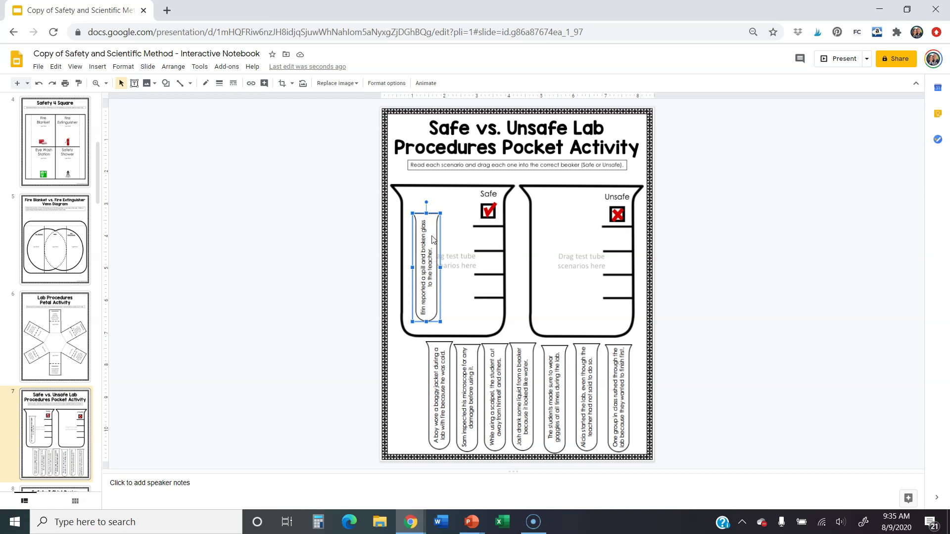
click(336, 406)
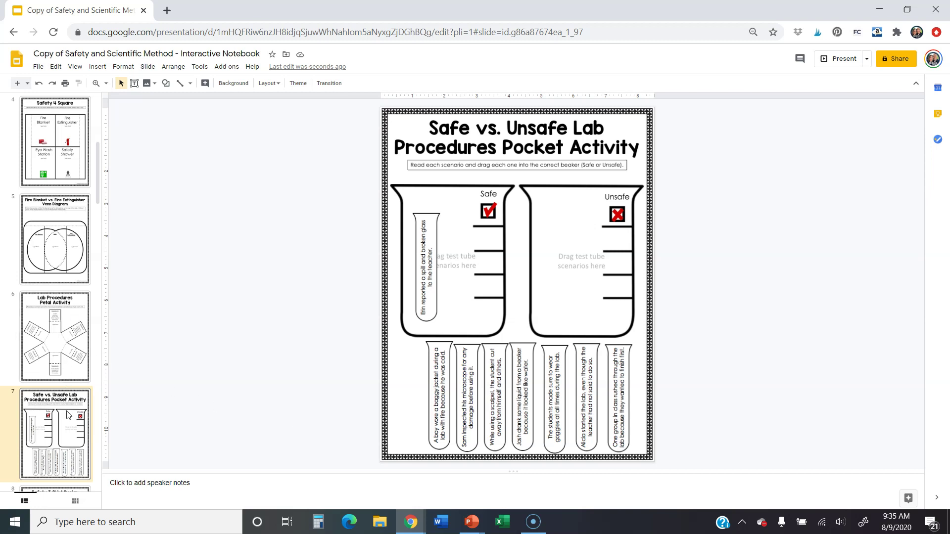
Advance past the Bumper Sticker, Triple Beam Balance and Graduated Cylinder slides to slide 16
key(Down)
key(Down)
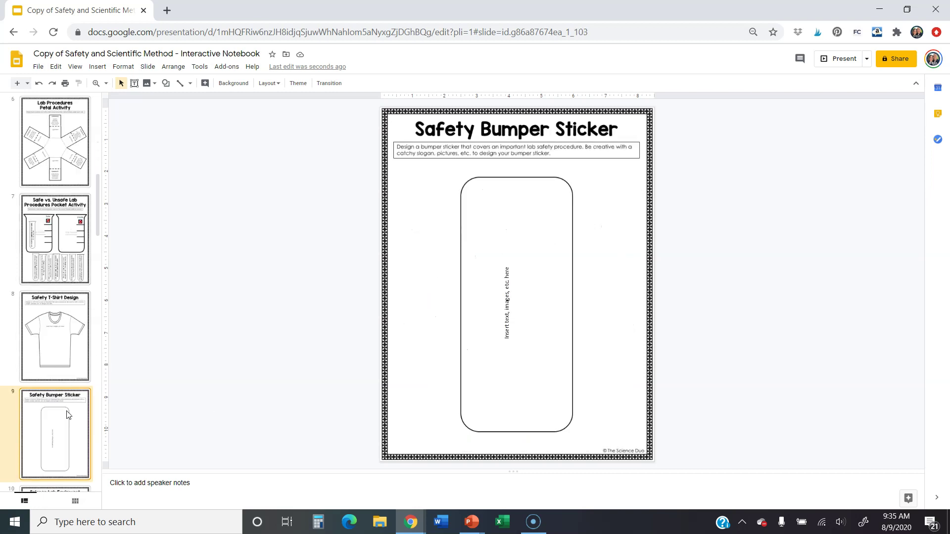
key(Down)
key(Down)
key(Down)
key(Down)
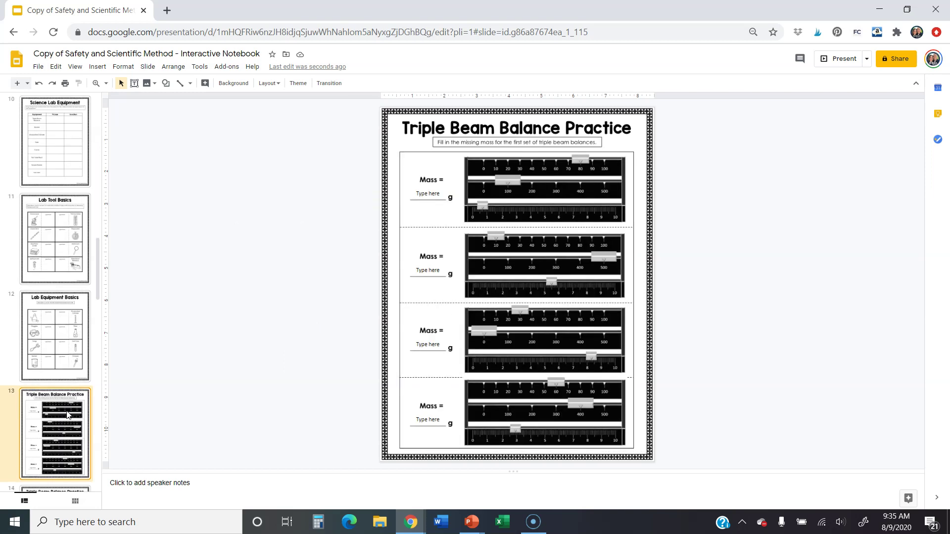
key(Down)
key(Down)
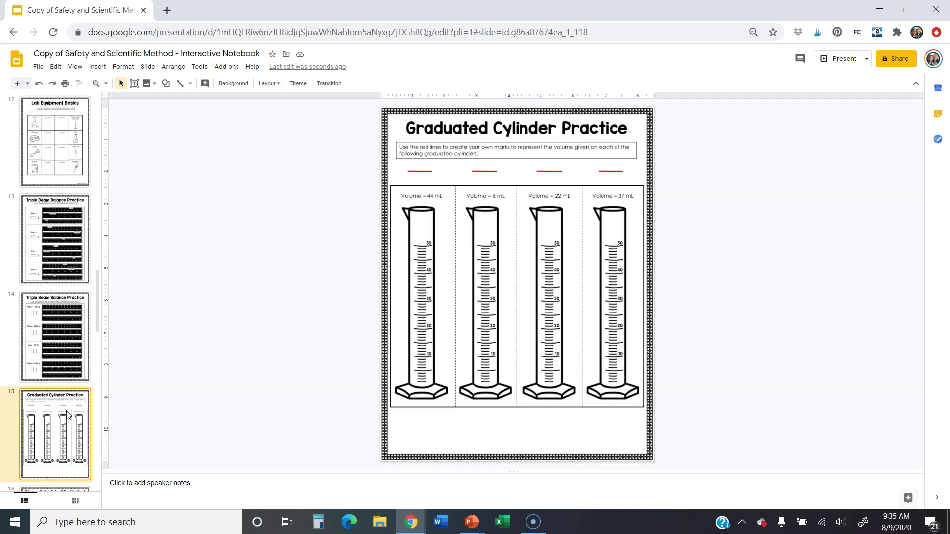
key(Down)
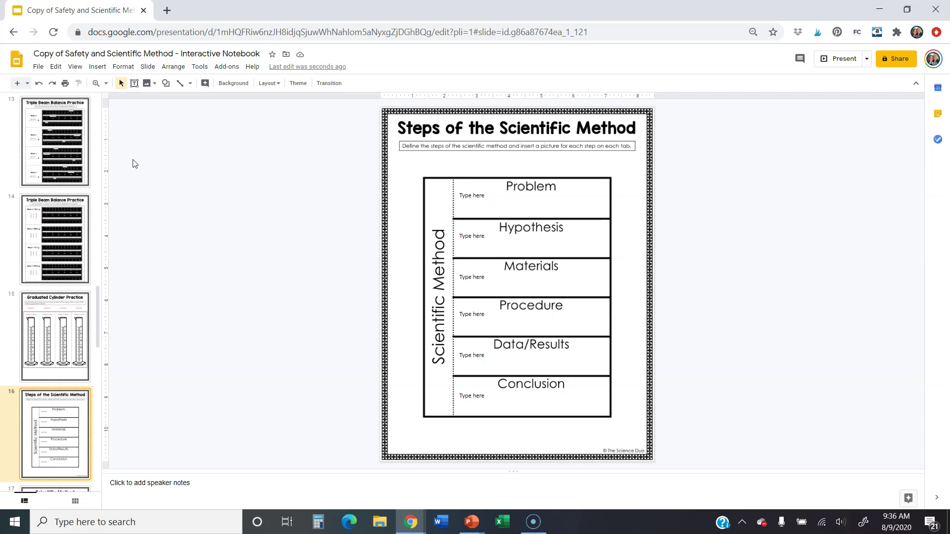
Delete 'Copy of ' so the title reads 'Safety and Scientific Method - Interactive Notebook'
drag(97, 305, 98, 129)
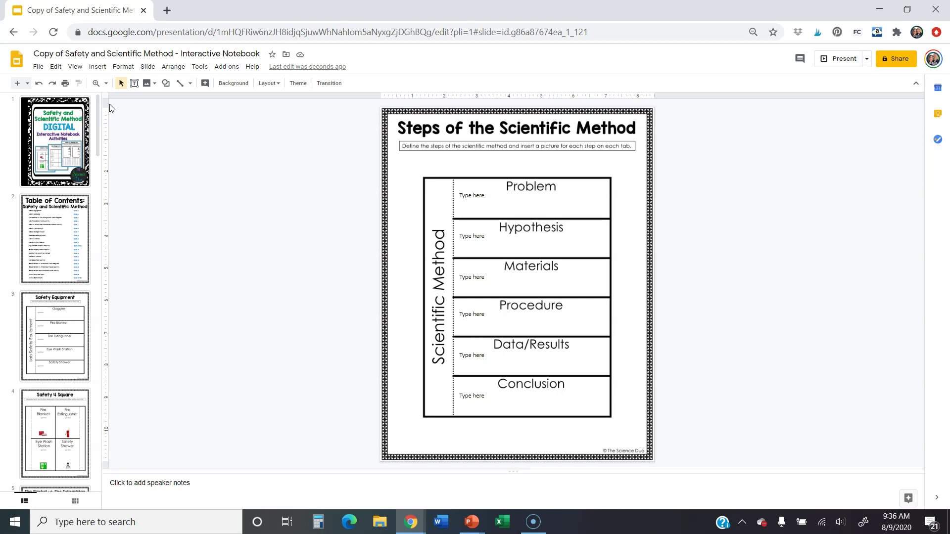
click(70, 54)
key(BackSpace)
key(BackSpace)
key(BackSpace)
key(BackSpace)
key(BackSpace)
key(BackSpace)
key(BackSpace)
key(BackSpace)
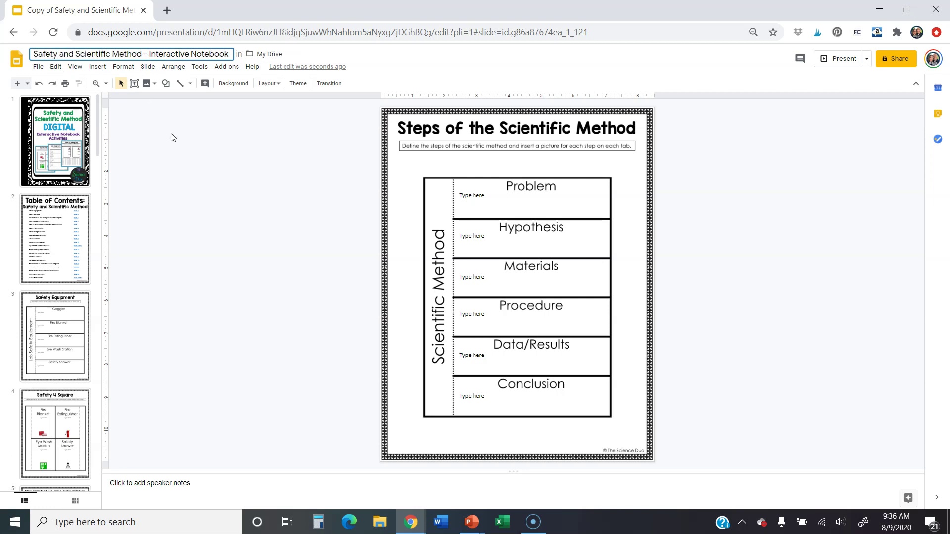
click(169, 137)
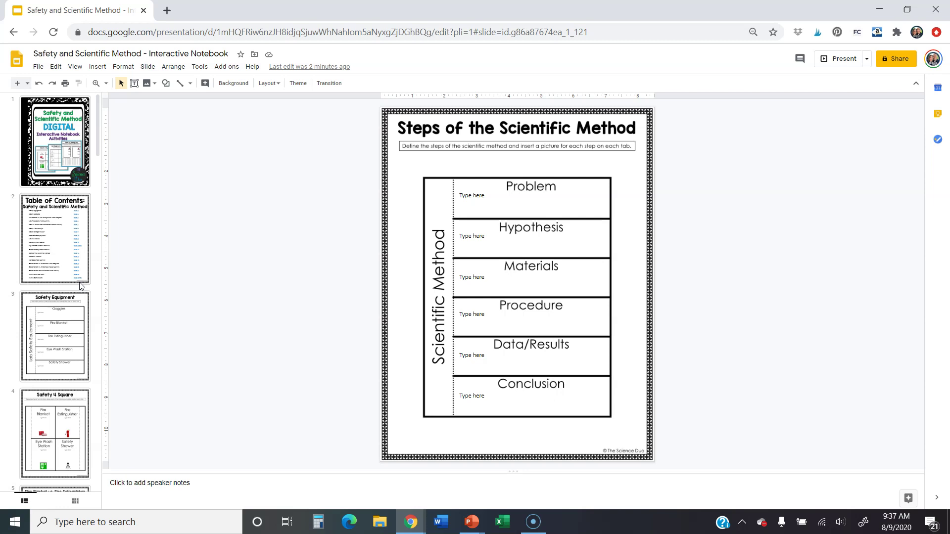
Show slide 3, Safety Equipment, with its Goggles-to-Safety Shower tabs
click(65, 315)
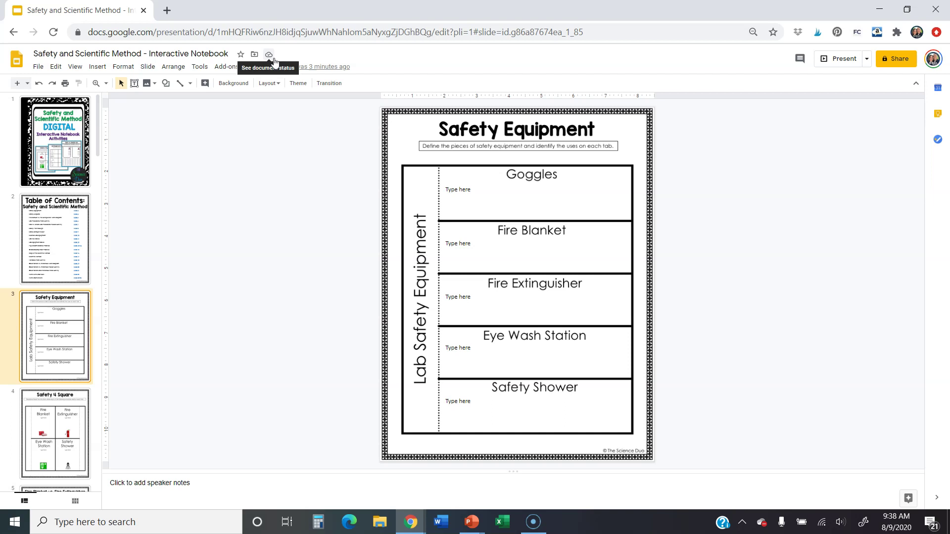
Replace the address text after the document id with 'copy' and load that page
click(598, 33)
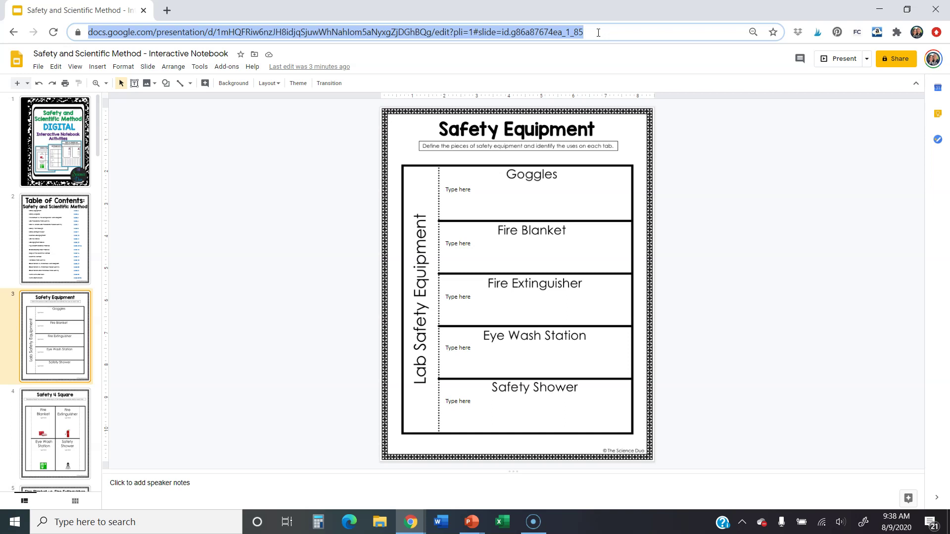
click(598, 32)
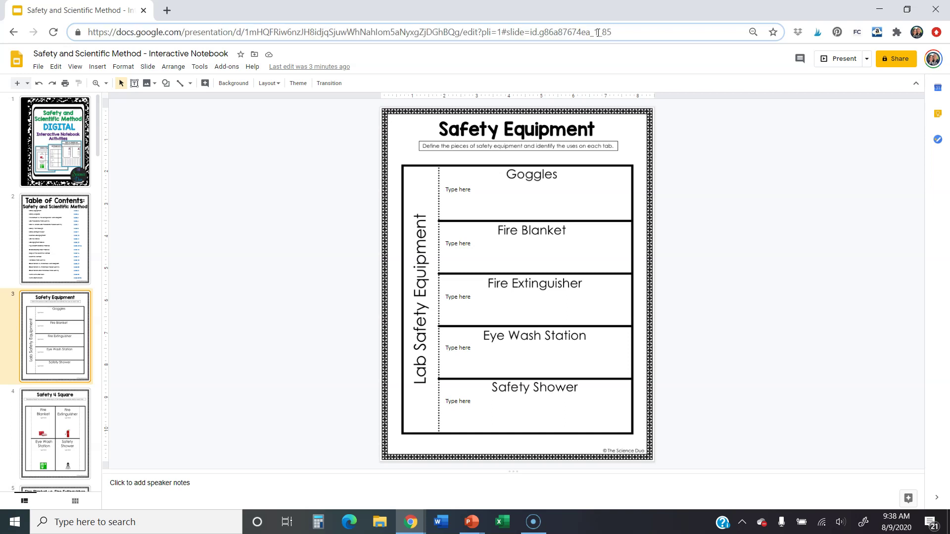
drag(598, 32, 612, 32)
click(613, 32)
drag(613, 33, 474, 33)
key(BackSpace)
key(BackSpace)
key(BackSpace)
key(BackSpace)
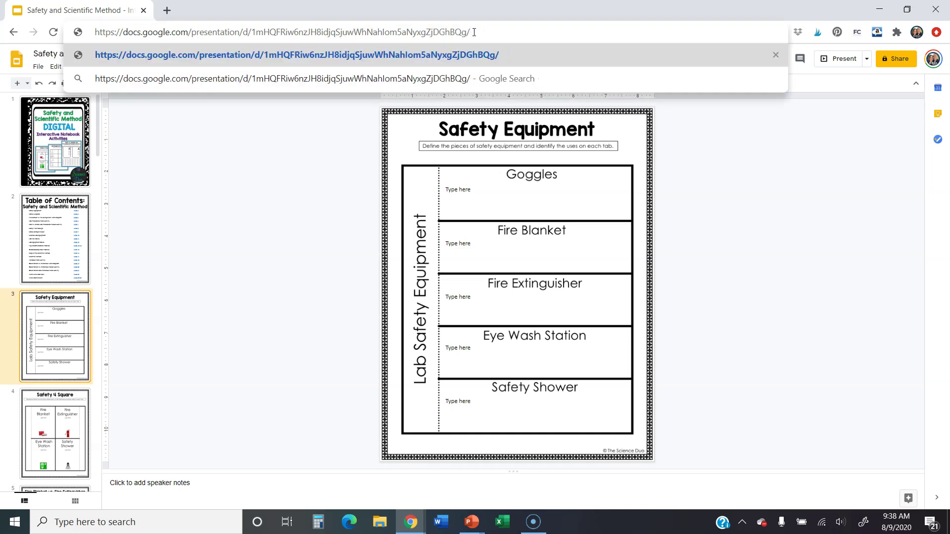
text(copy)
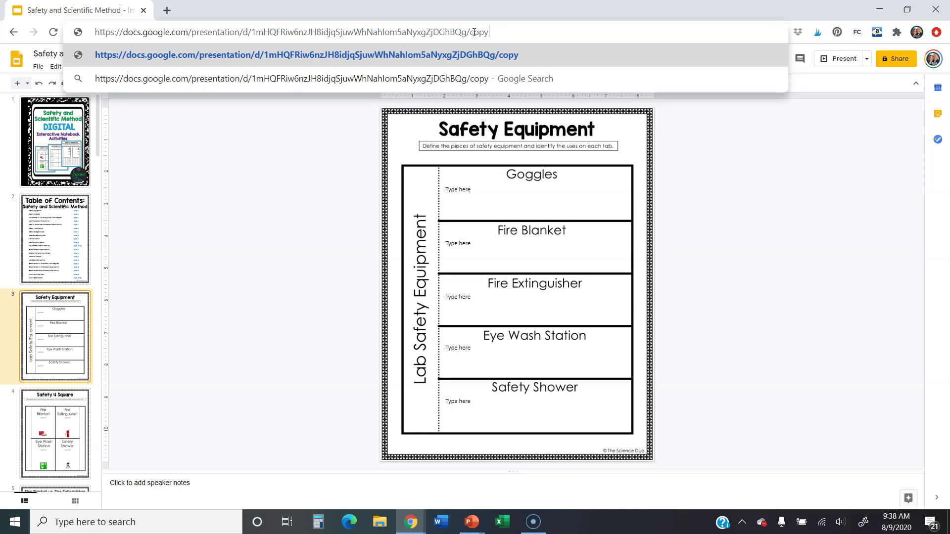
key(Return)
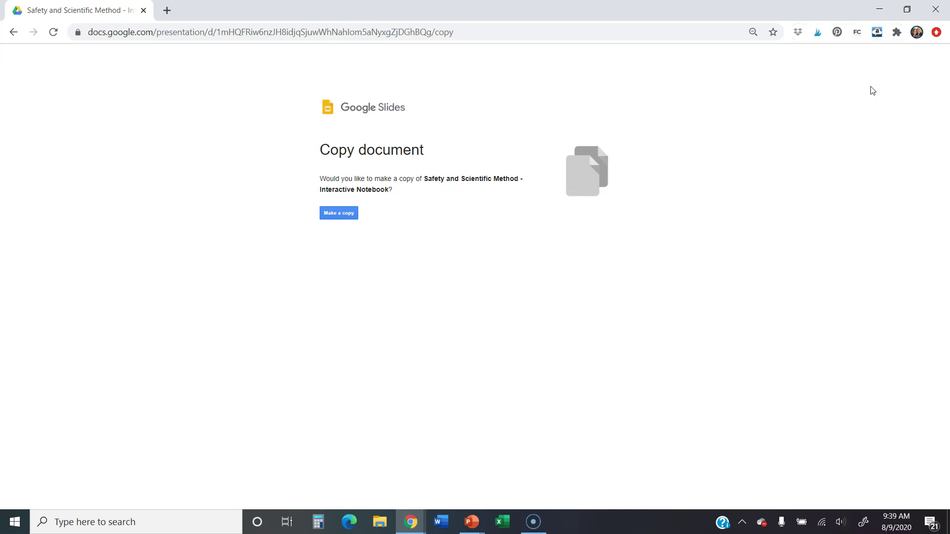
Create a shortened link to the /copy page and select its text
click(877, 33)
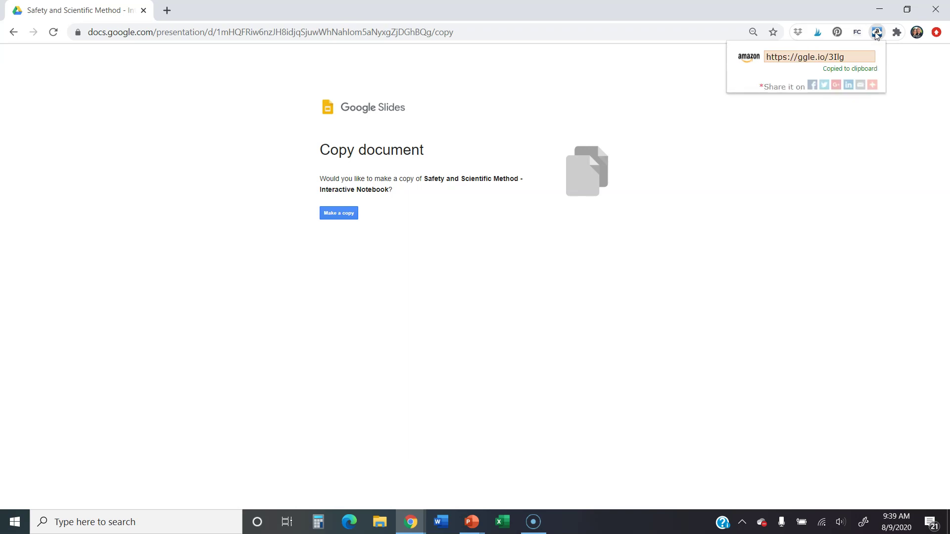
click(805, 58)
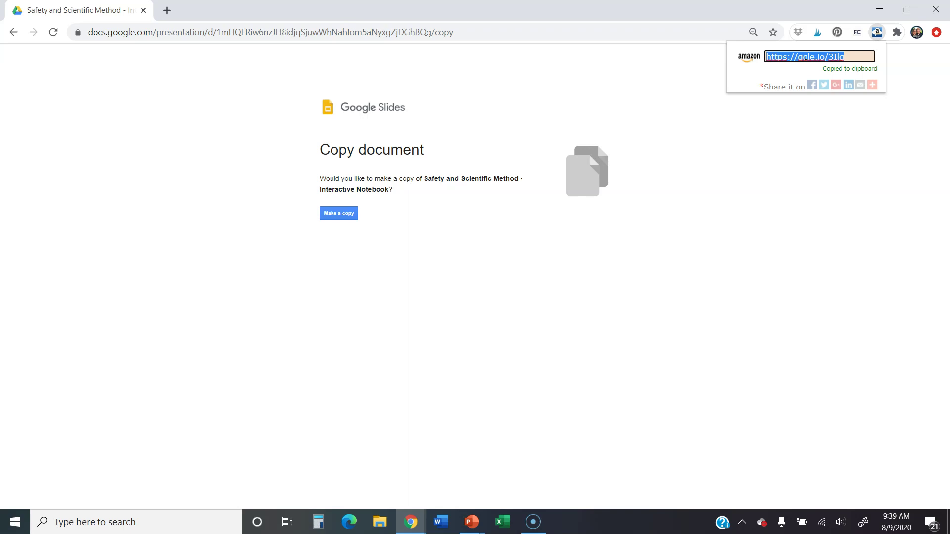
click(564, 272)
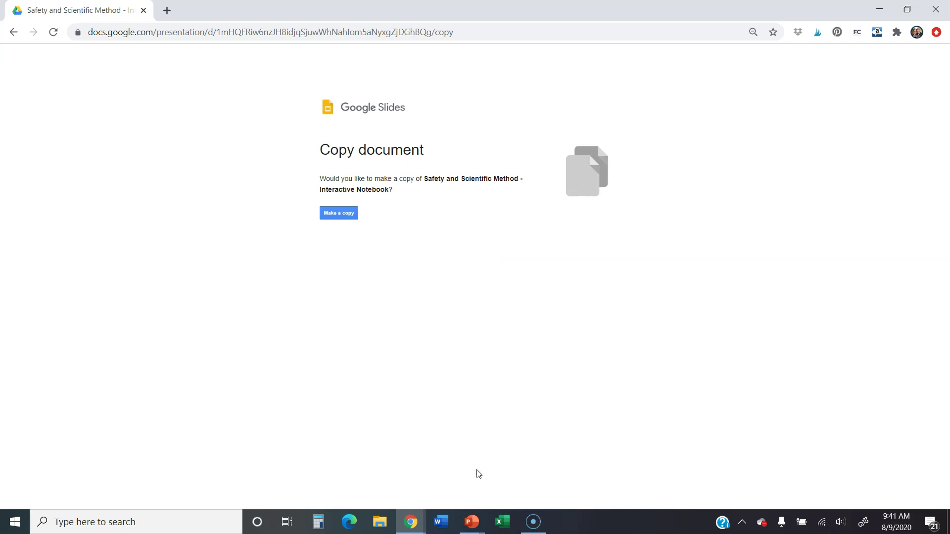
Switch to the Links and Directions PowerPoint deck and view slide 2, Questions or Comments
click(471, 522)
click(529, 482)
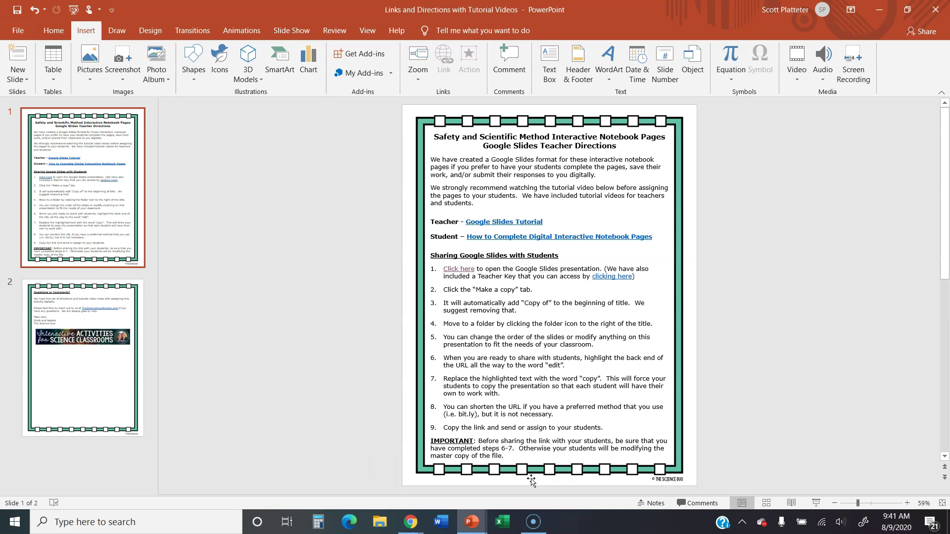
click(114, 343)
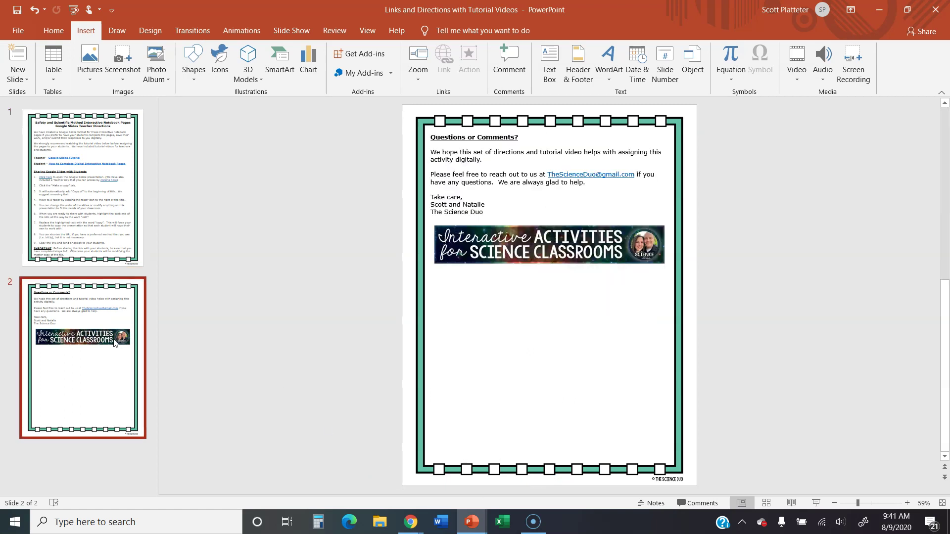